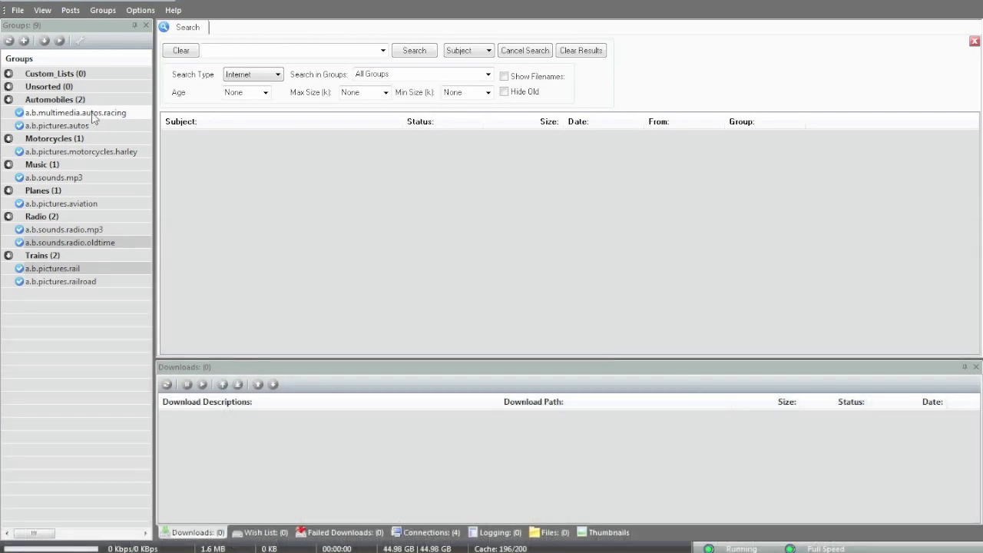
# Download the latest headers for the a.b.multimedia.autos.racing group and show its posts
pyautogui.click(93, 114)
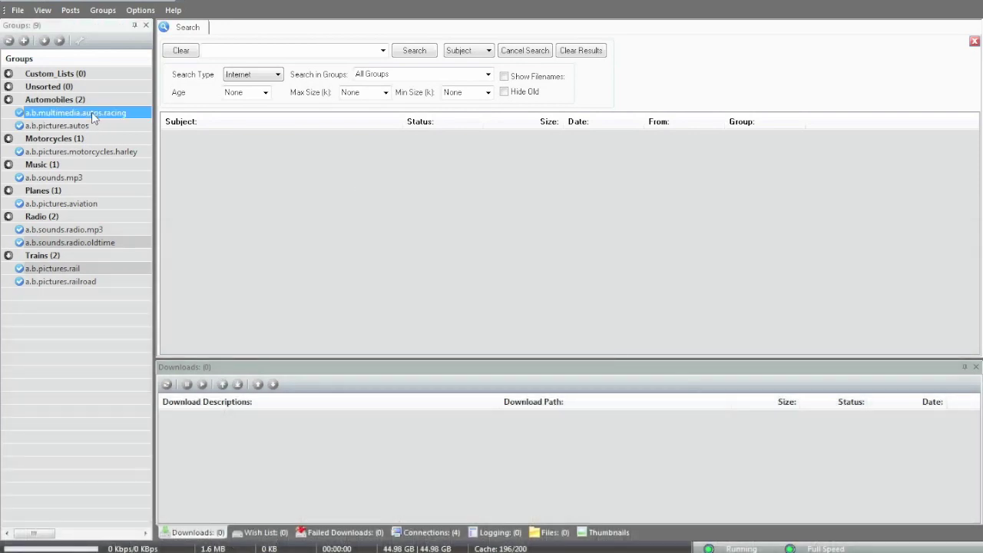
pyautogui.rightClick(94, 115)
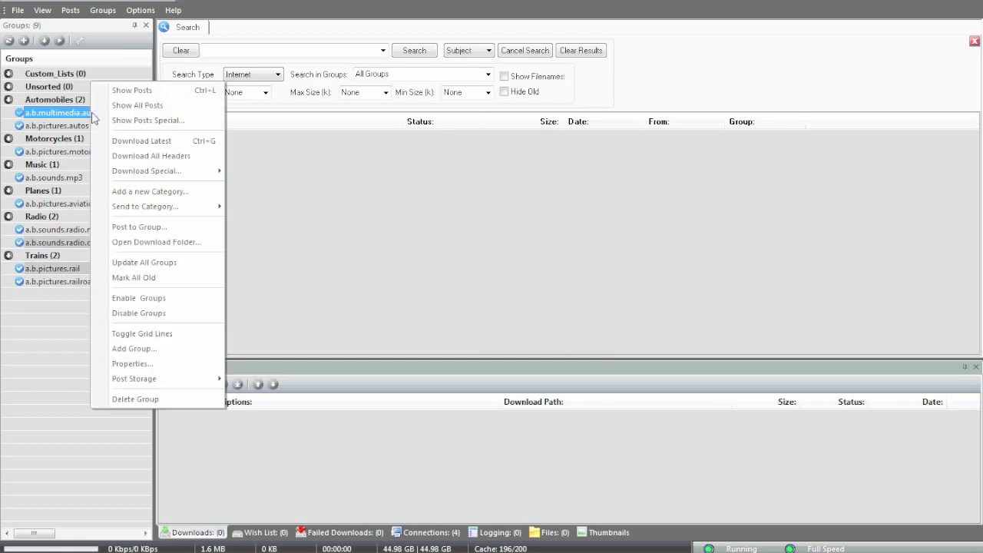
pyautogui.click(130, 142)
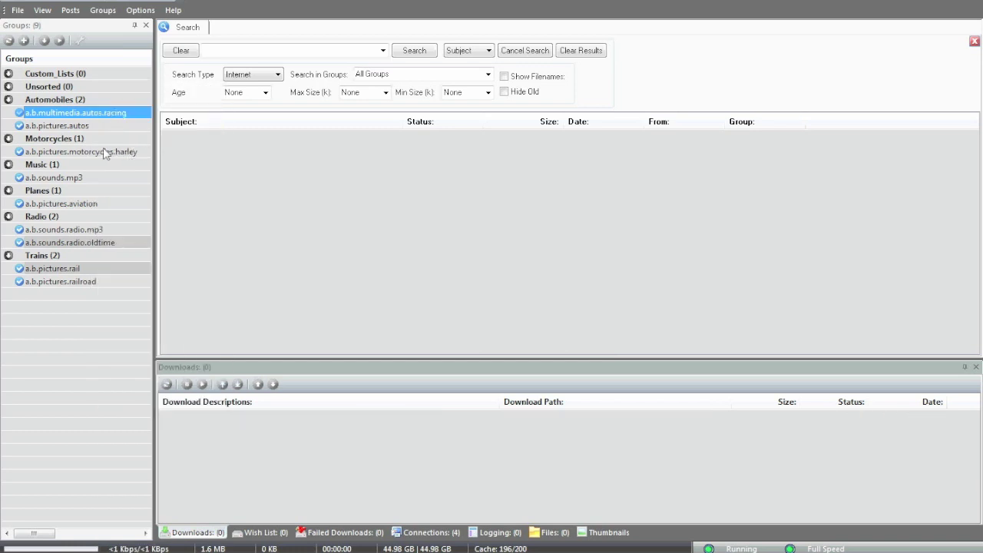
pyautogui.rightClick(94, 113)
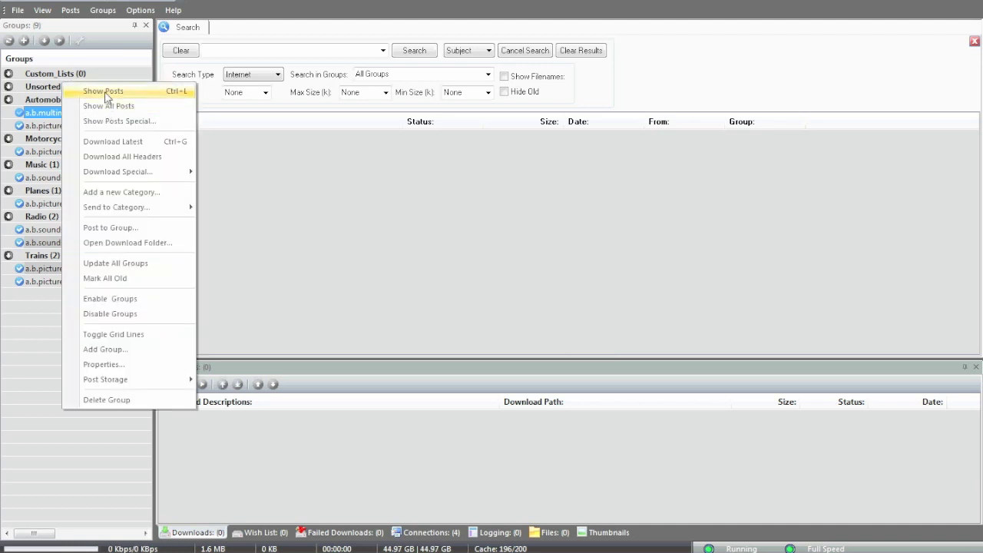
pyautogui.click(106, 93)
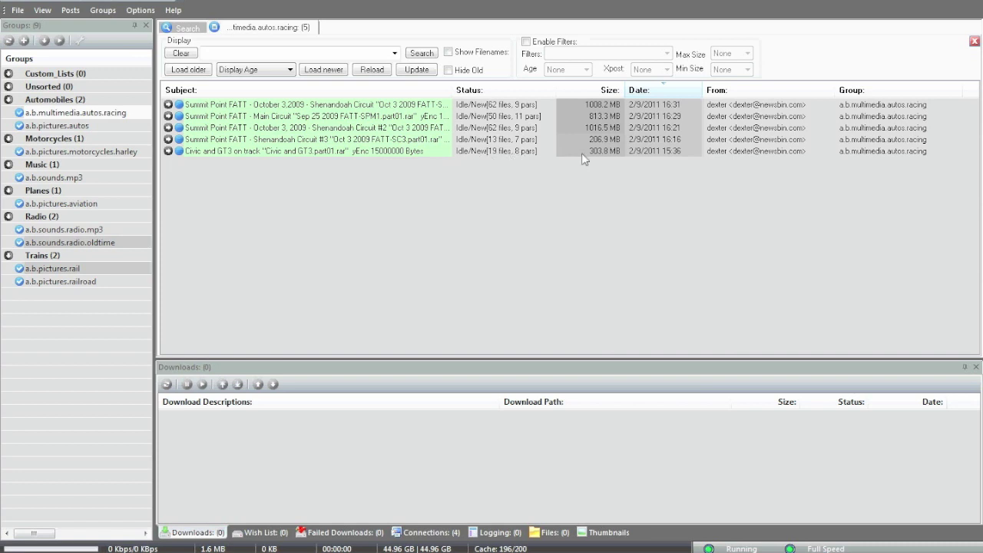
# Switch the post dates to ages and back to calendar dates, and expand the Civic and GT3 post set to review its files
pyautogui.click(658, 153)
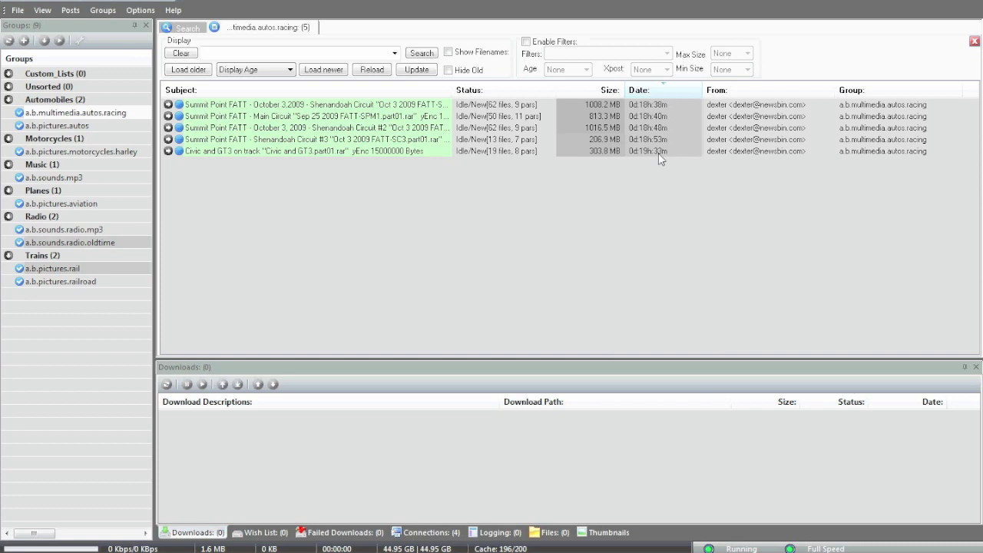
pyautogui.click(657, 153)
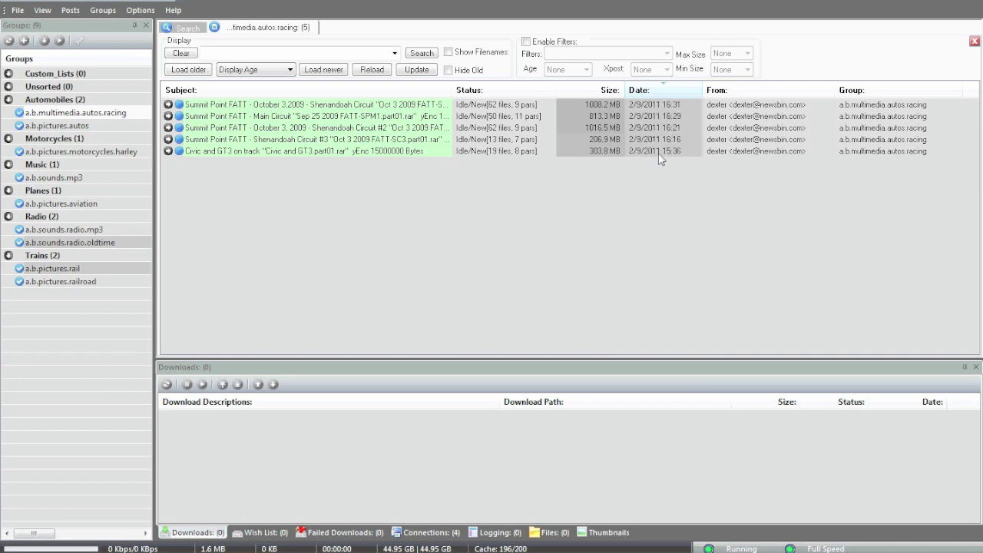
pyautogui.click(168, 151)
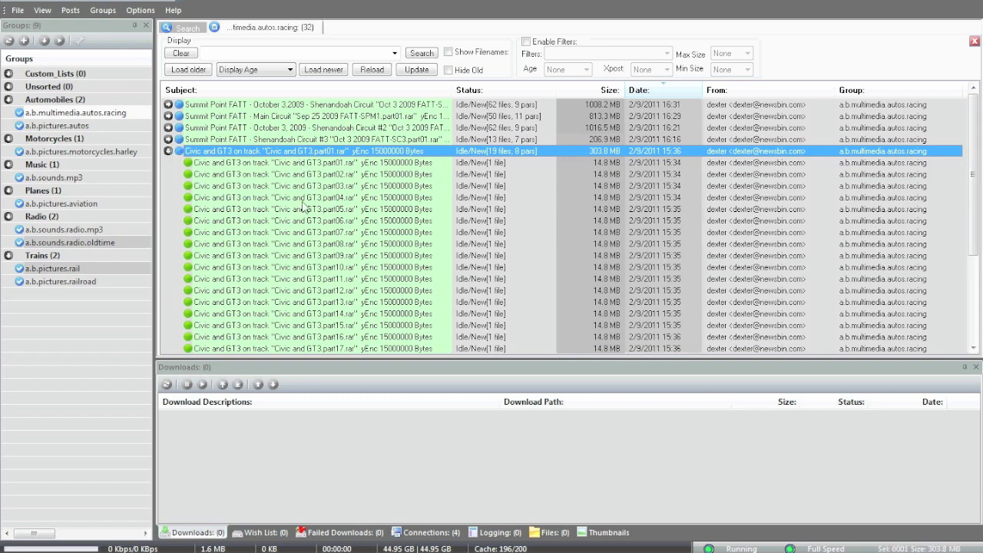
pyautogui.scroll(-3, 305, 225)
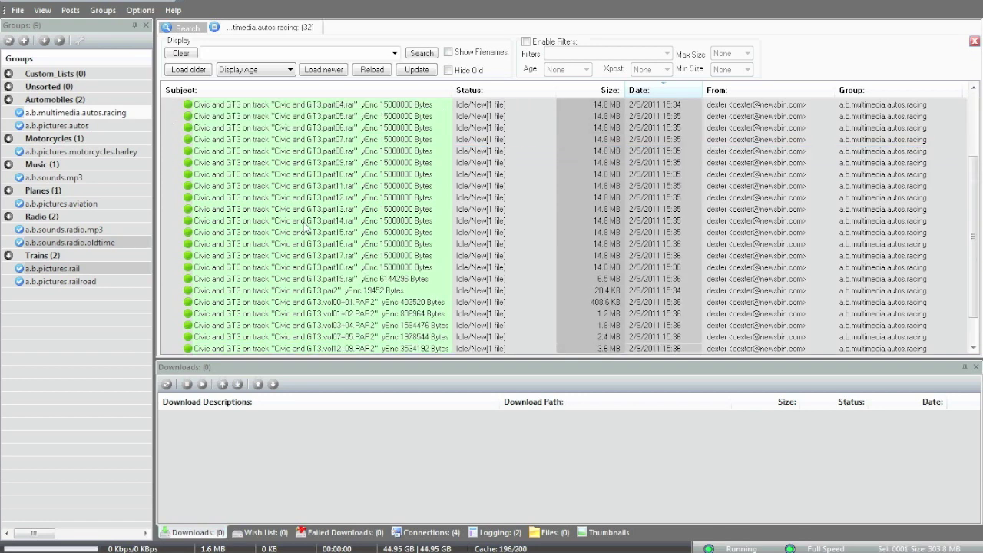
pyautogui.scroll(3, 305, 225)
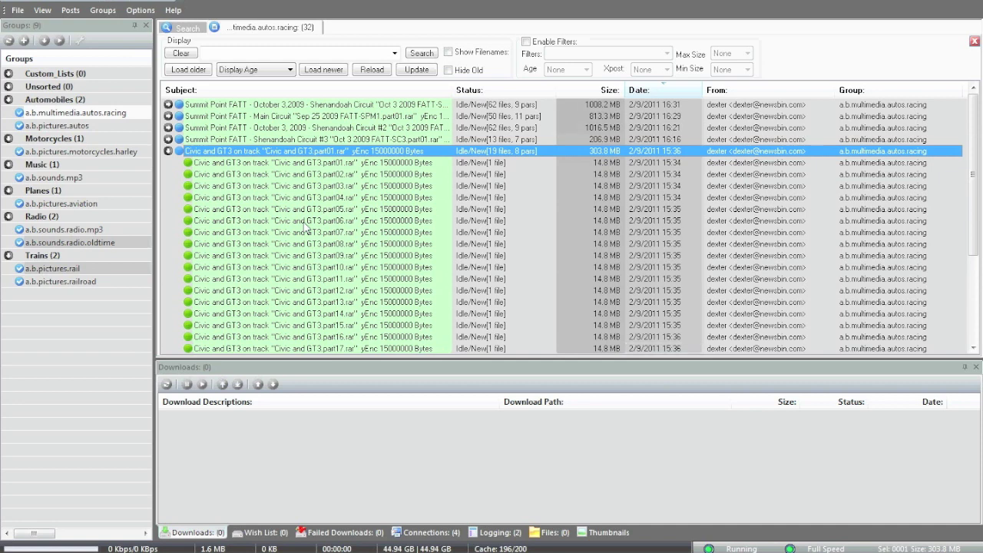
# Check the post properties and message IDs of the Civic and GT3.part01.rar file
pyautogui.click(373, 164)
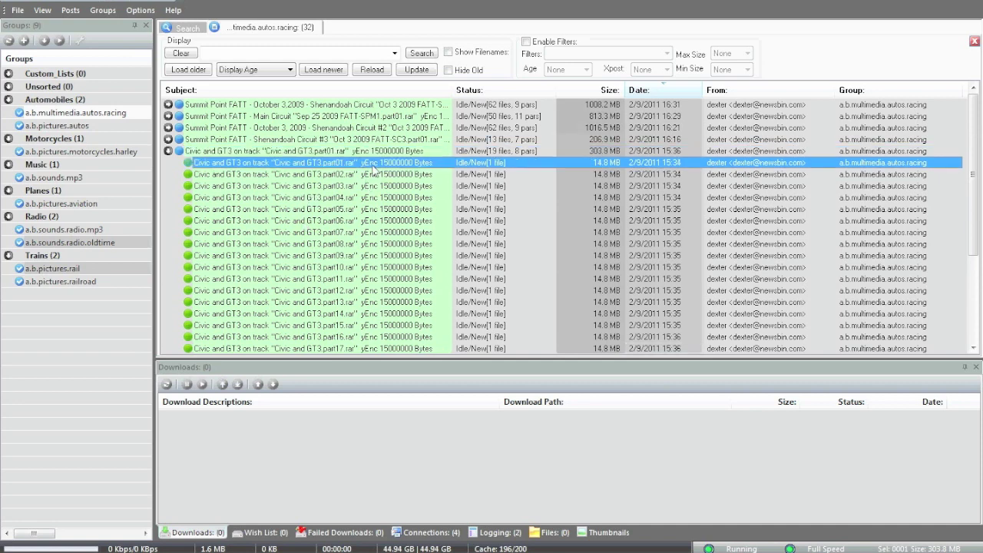
pyautogui.rightClick(372, 167)
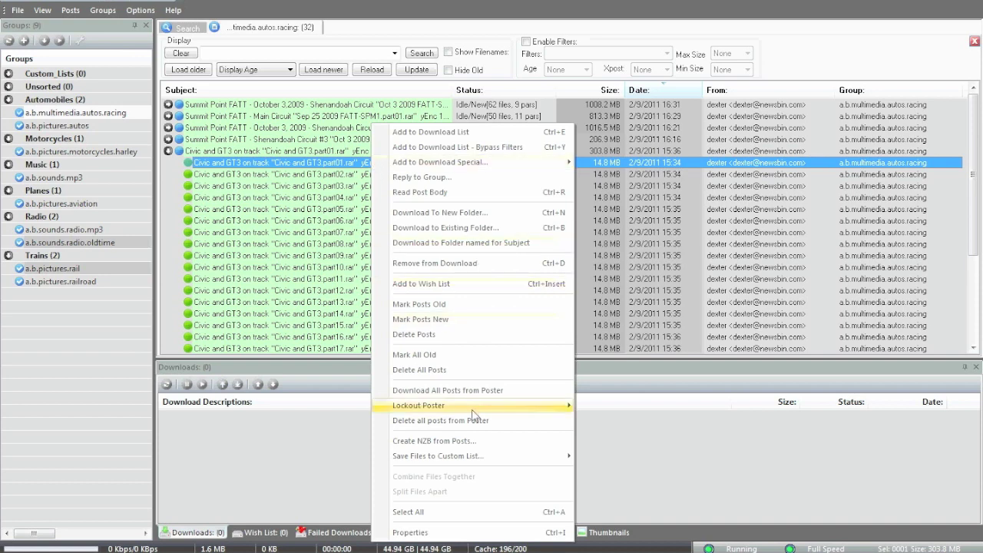
pyautogui.click(411, 532)
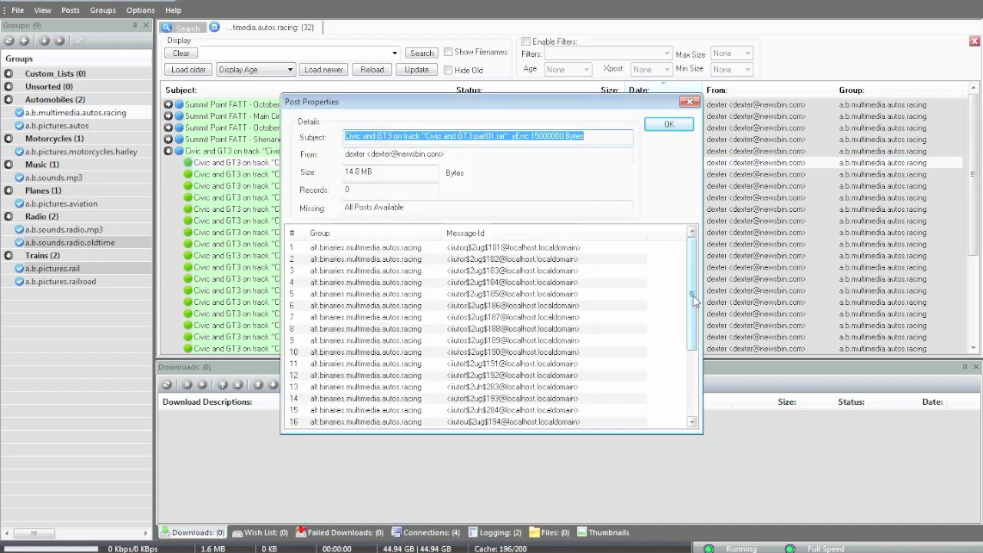
pyautogui.moveTo(693, 301)
pyautogui.mouseDown()
pyautogui.moveTo(689, 379)
pyautogui.moveTo(691, 307)
pyautogui.mouseUp()
pyautogui.click(667, 125)
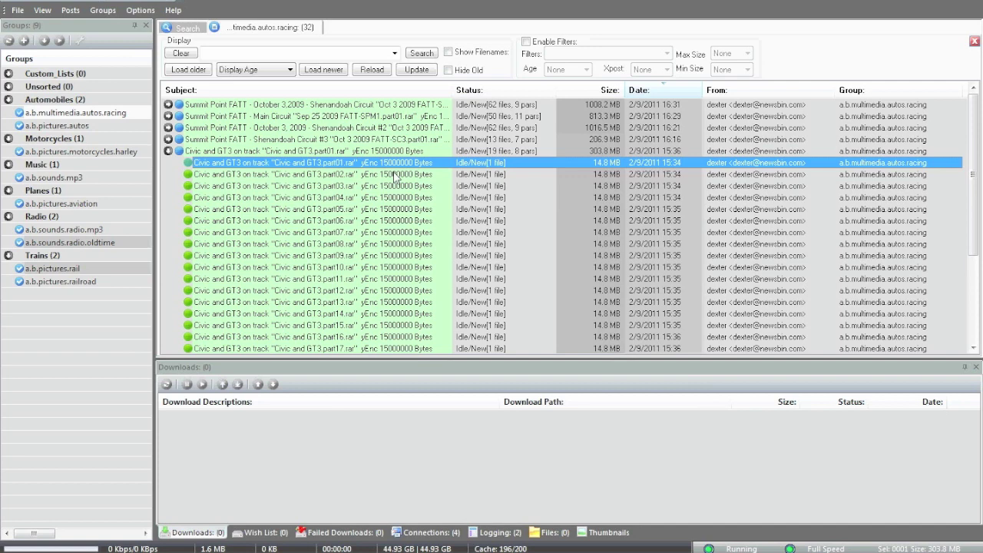
# Start downloading the entire Civic and GT3 post set
pyautogui.scroll(-4, 396, 176)
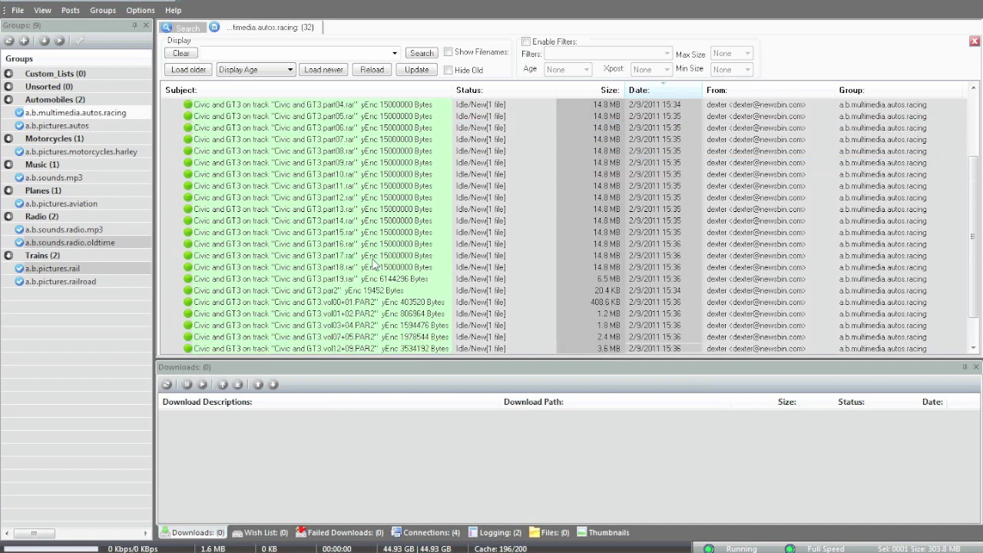
pyautogui.scroll(4, 373, 263)
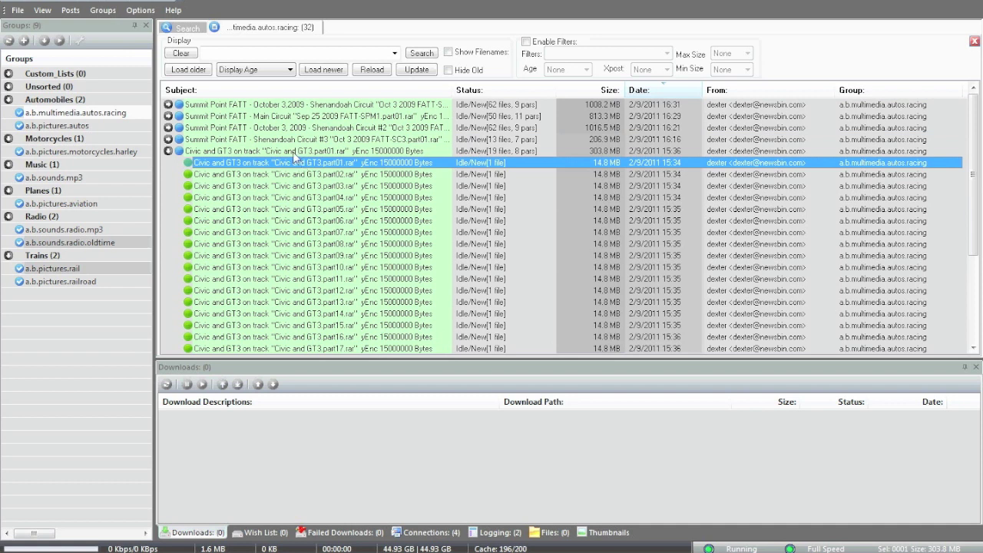
pyautogui.click(292, 151)
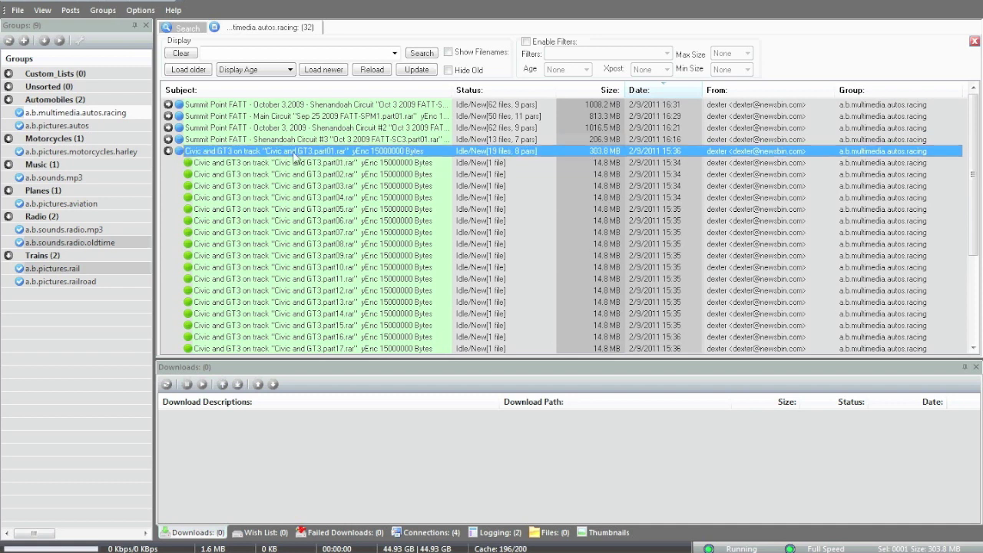
pyautogui.doubleClick(179, 154)
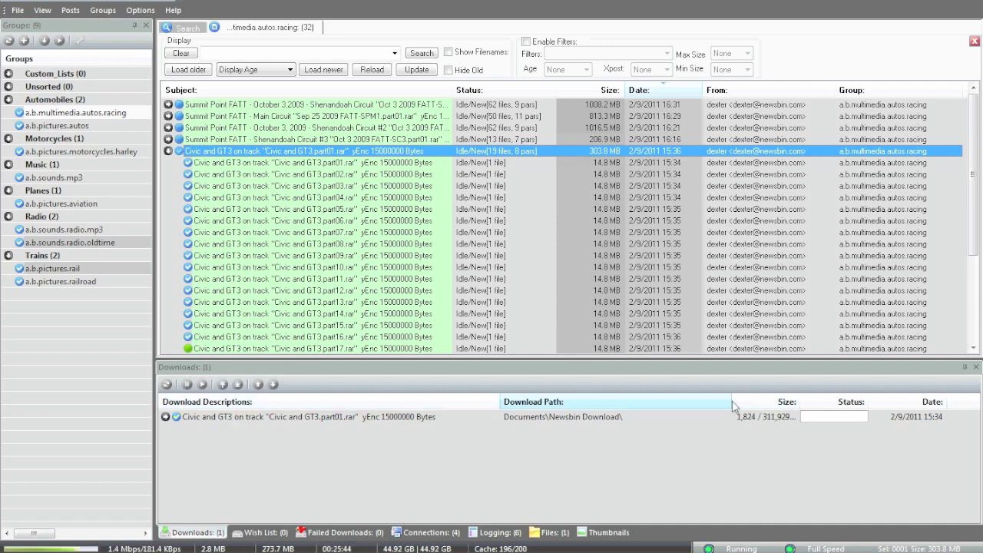
# Expand the Civic and GT3 download and adjust its list columns, widening Size and Status and narrowing Download Path
pyautogui.moveTo(733, 407); pyautogui.dragTo(815, 407)
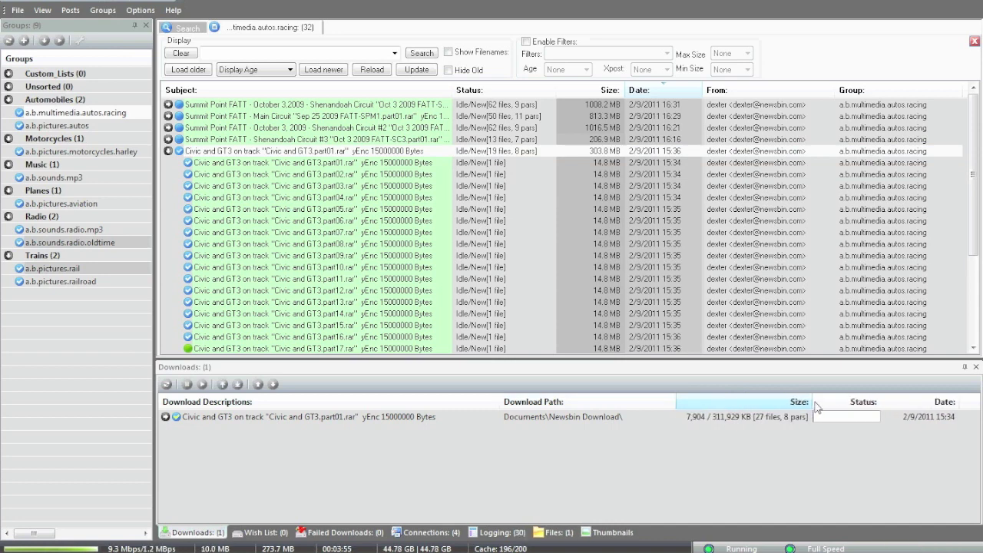
pyautogui.click(165, 416)
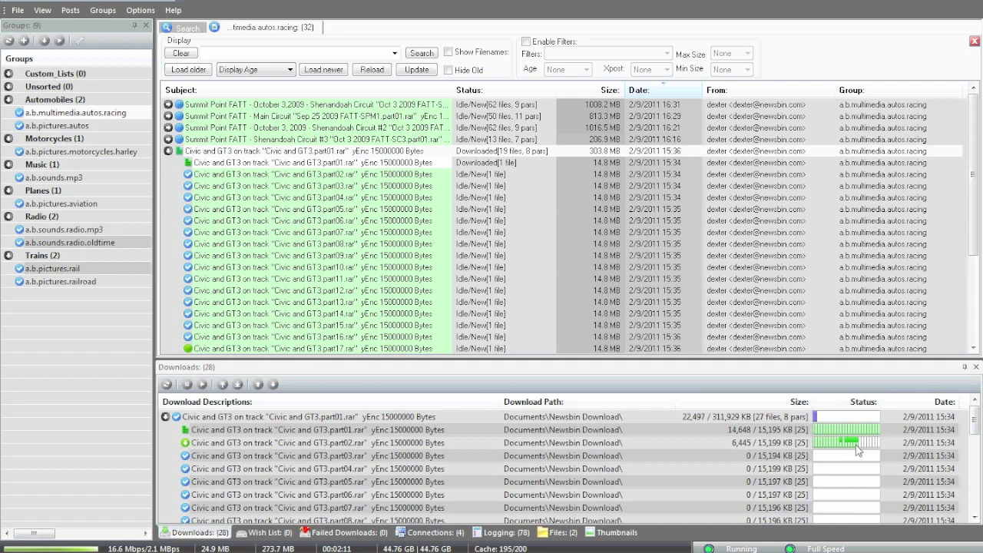
pyautogui.moveTo(675, 402); pyautogui.dragTo(563, 406)
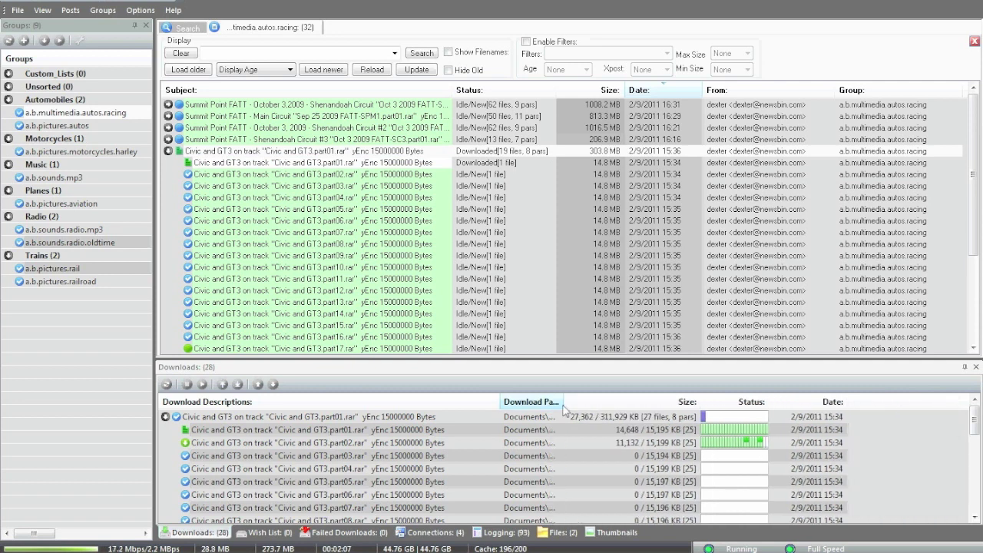
pyautogui.moveTo(769, 402); pyautogui.dragTo(891, 407)
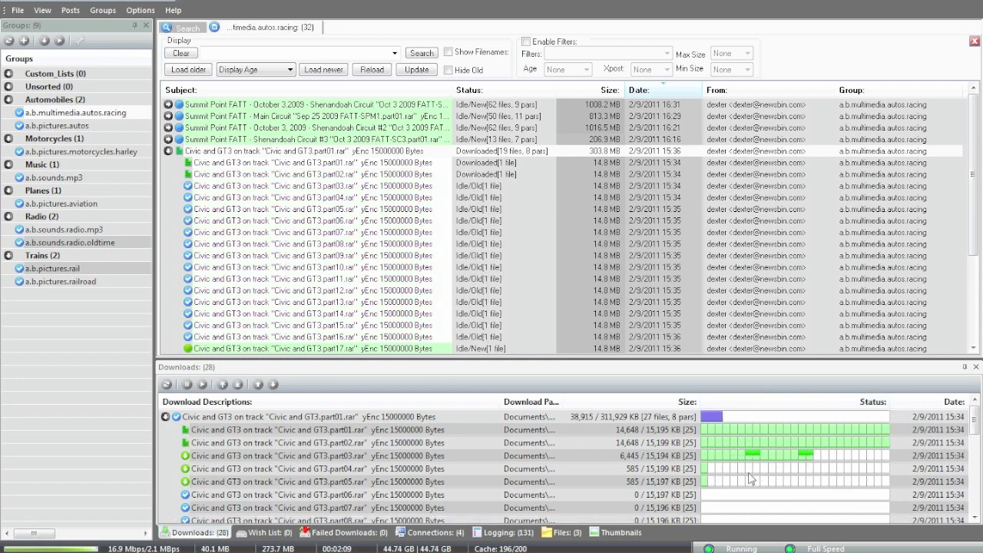
# Check the Autorar properties of the Civic and GT3 download and look through its individual files
pyautogui.click(254, 419)
pyautogui.rightClick(254, 420)
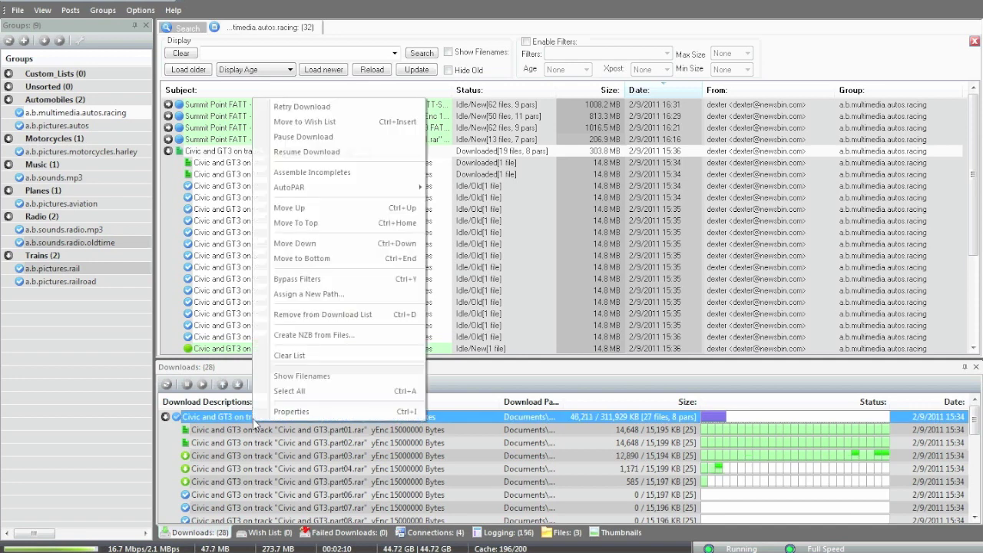
pyautogui.click(292, 412)
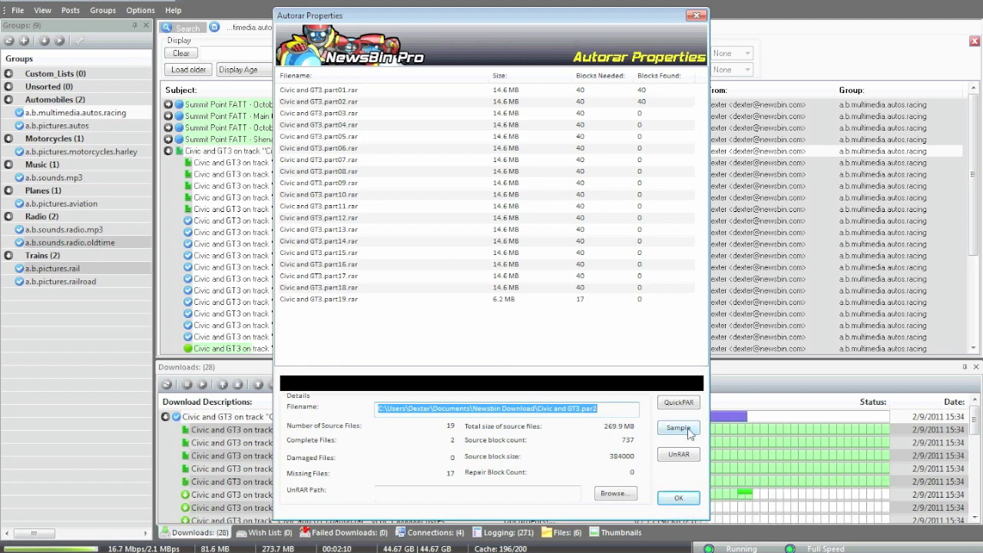
pyautogui.click(679, 496)
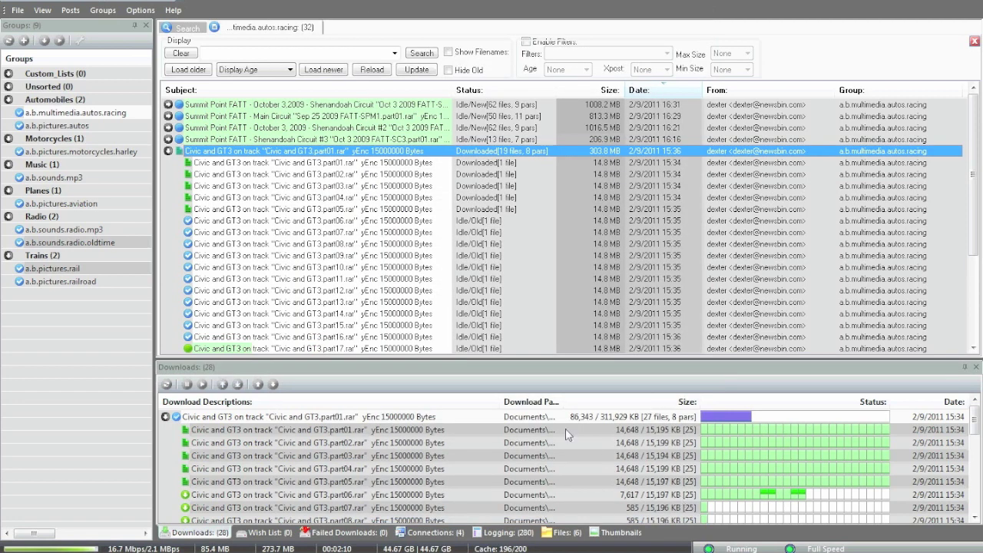
pyautogui.scroll(-7, 521, 468)
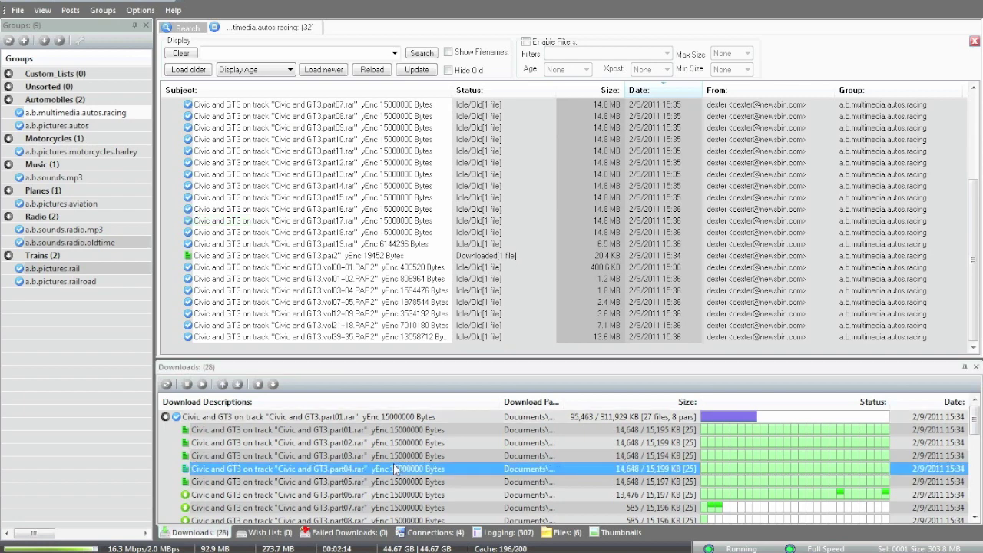
pyautogui.scroll(-10, 461, 468)
pyautogui.scroll(10, 394, 468)
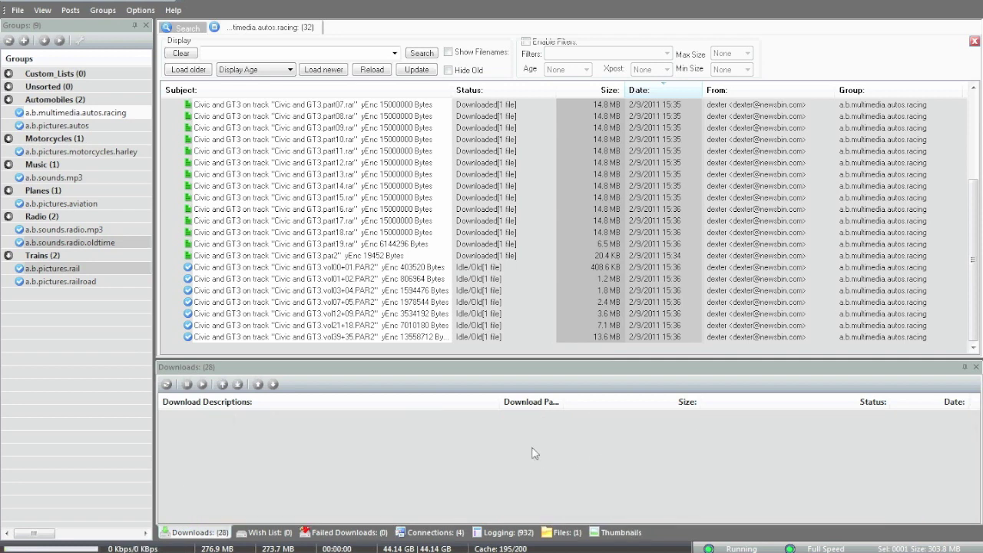
# In the list of finished files, narrow the Date column and preview the Civic and GT3.mov video
pyautogui.click(559, 532)
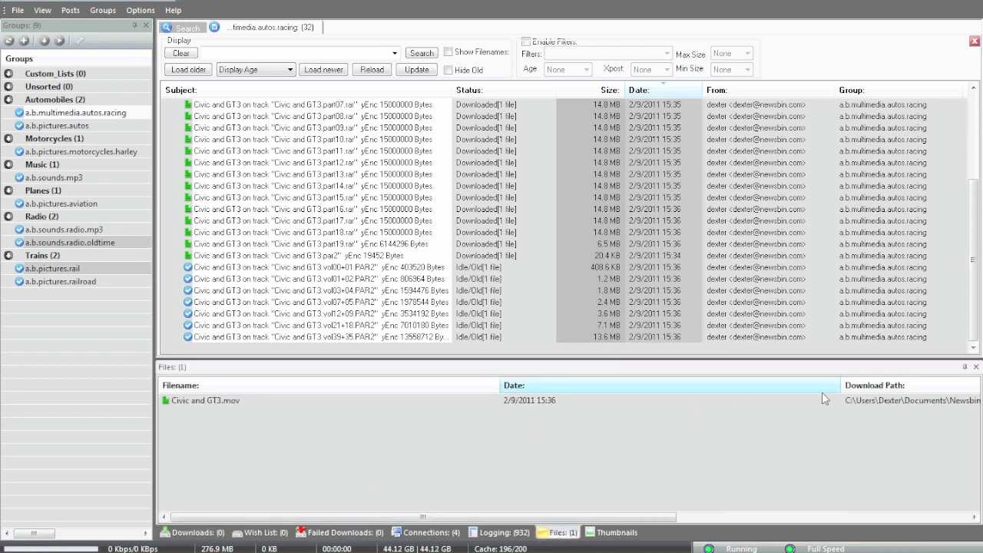
pyautogui.moveTo(839, 395); pyautogui.dragTo(683, 398)
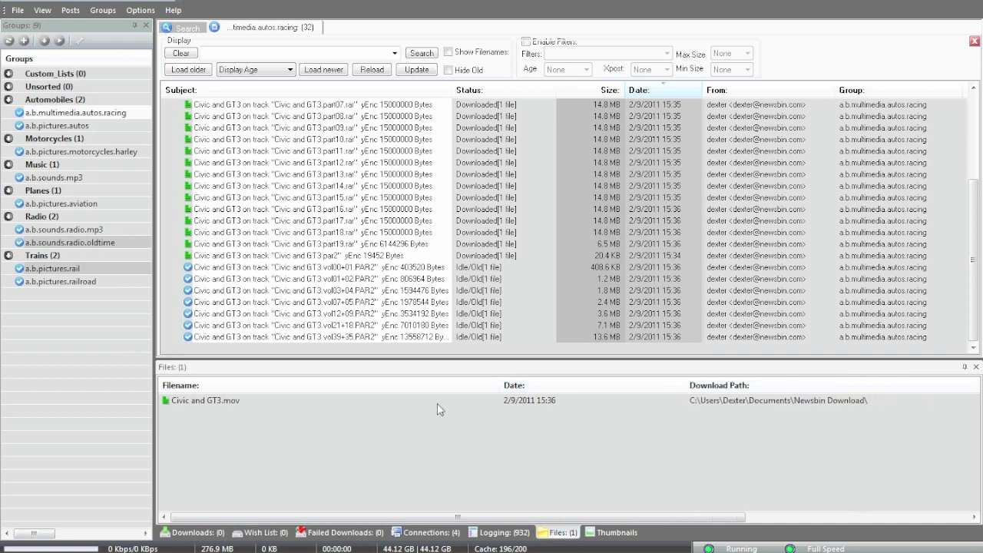
pyautogui.click(220, 401)
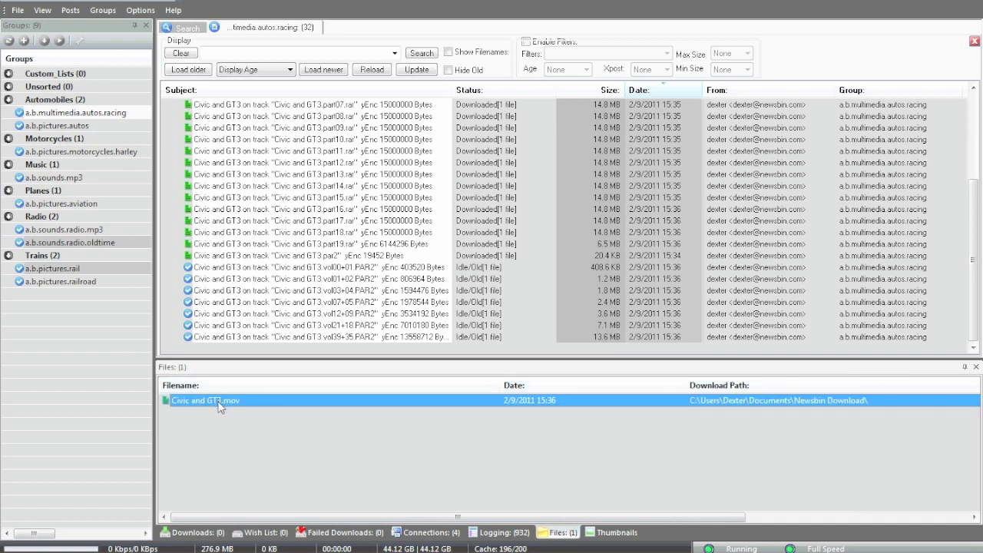
pyautogui.doubleClick(219, 401)
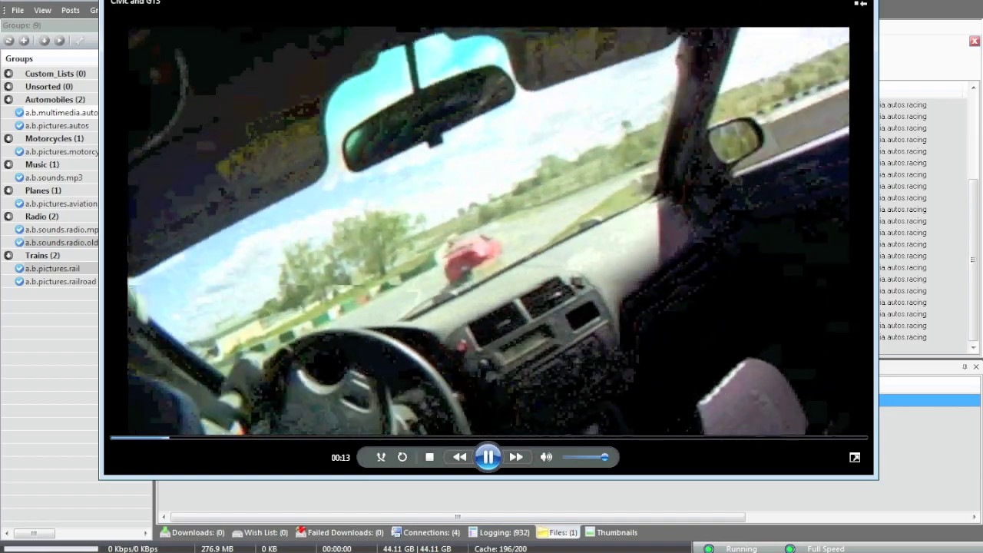
pyautogui.press('Escape')
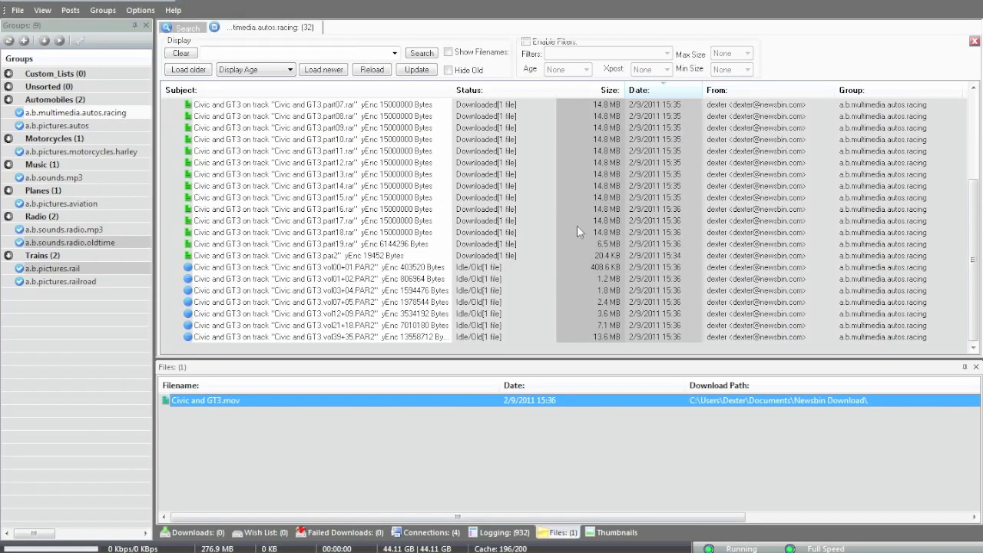